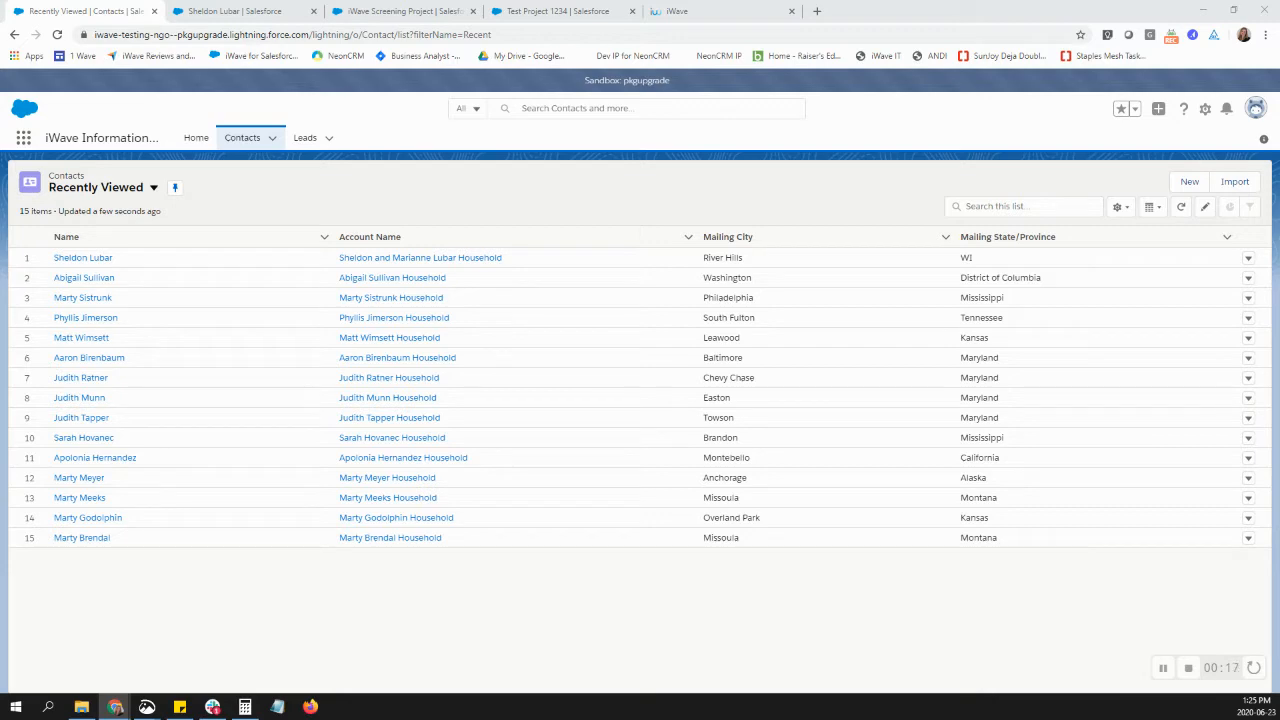
Review the iWave score details of the second listed contact, and compare them with the iWave and RFM scores on the other open contact record
click(100, 279)
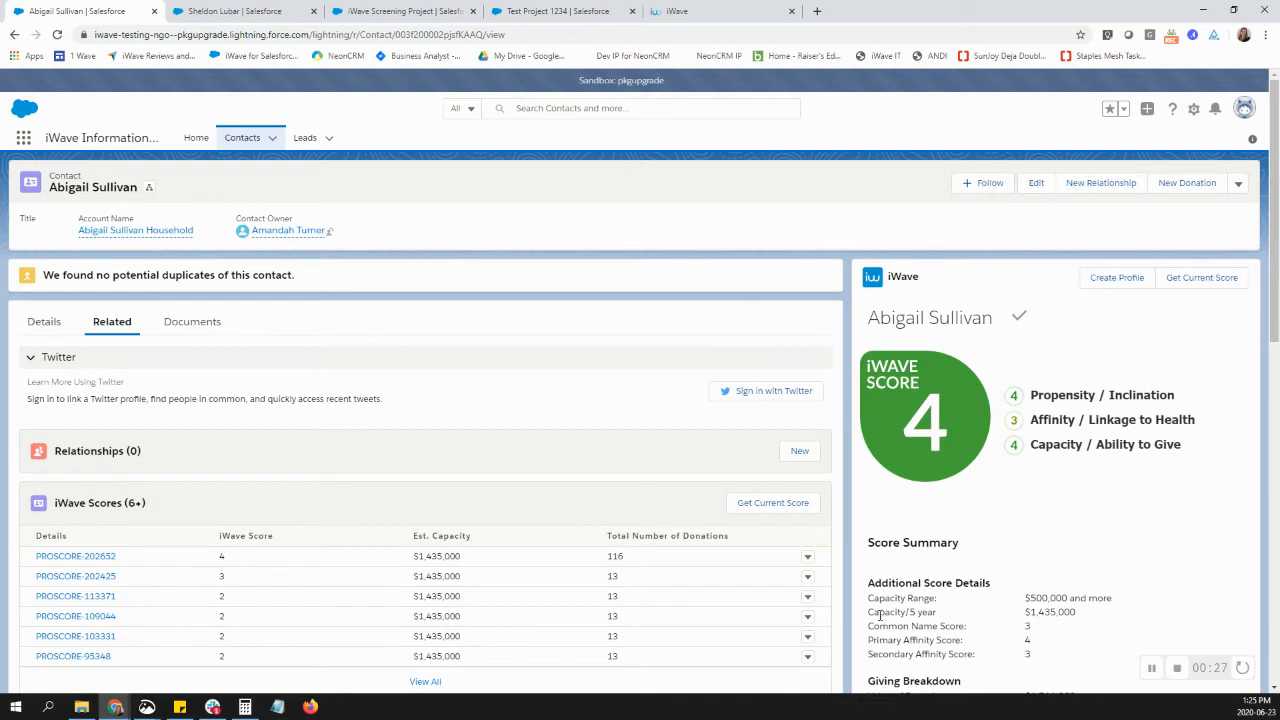
drag(872, 625, 1049, 657)
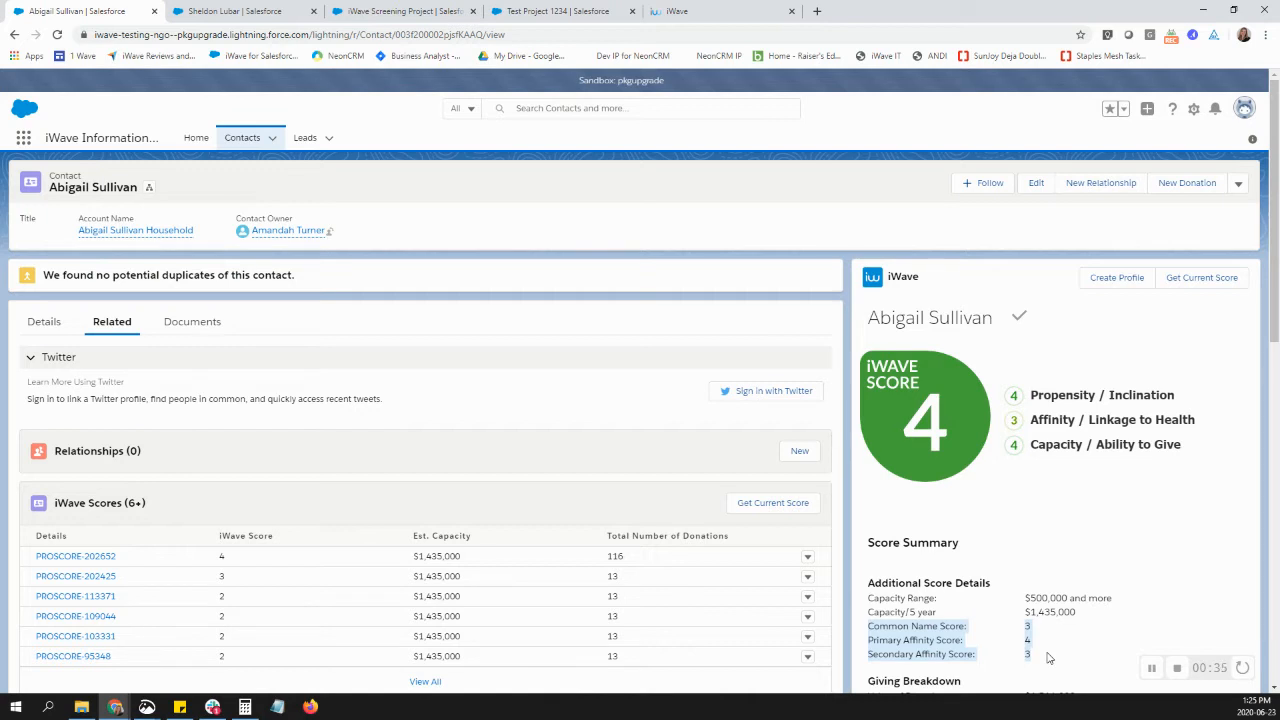
click(1049, 657)
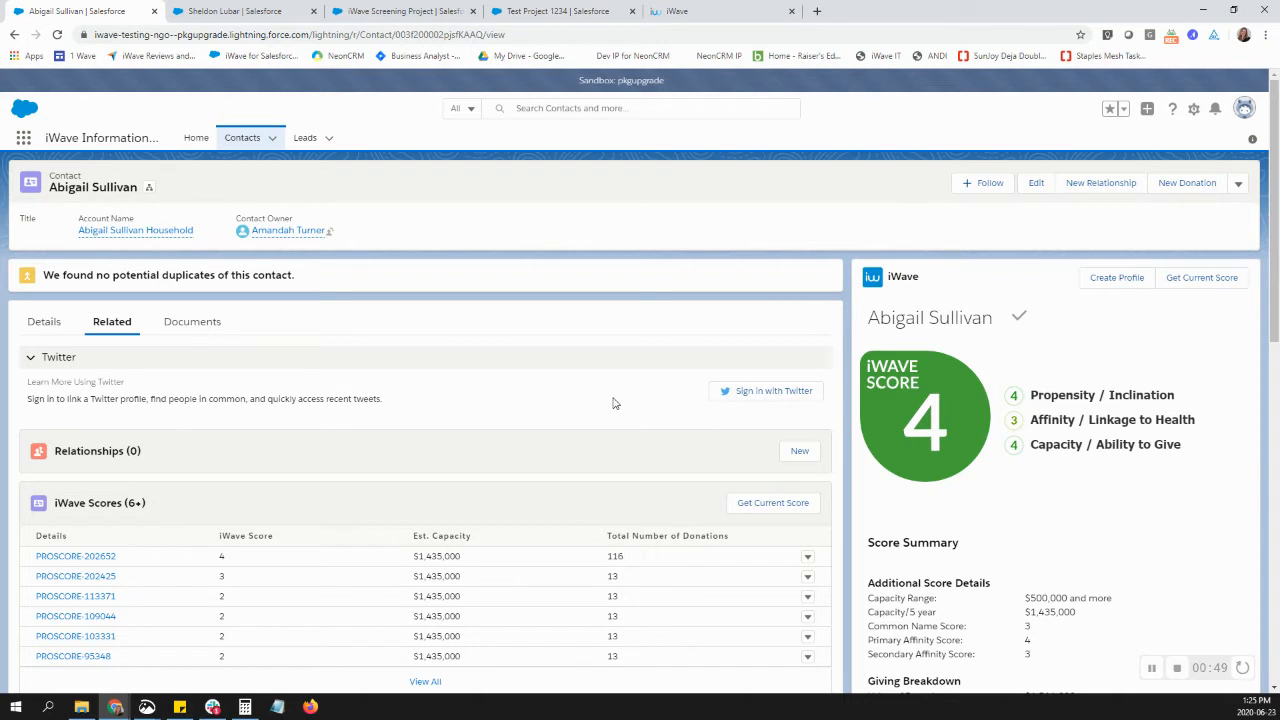
key(ctrl+Tab)
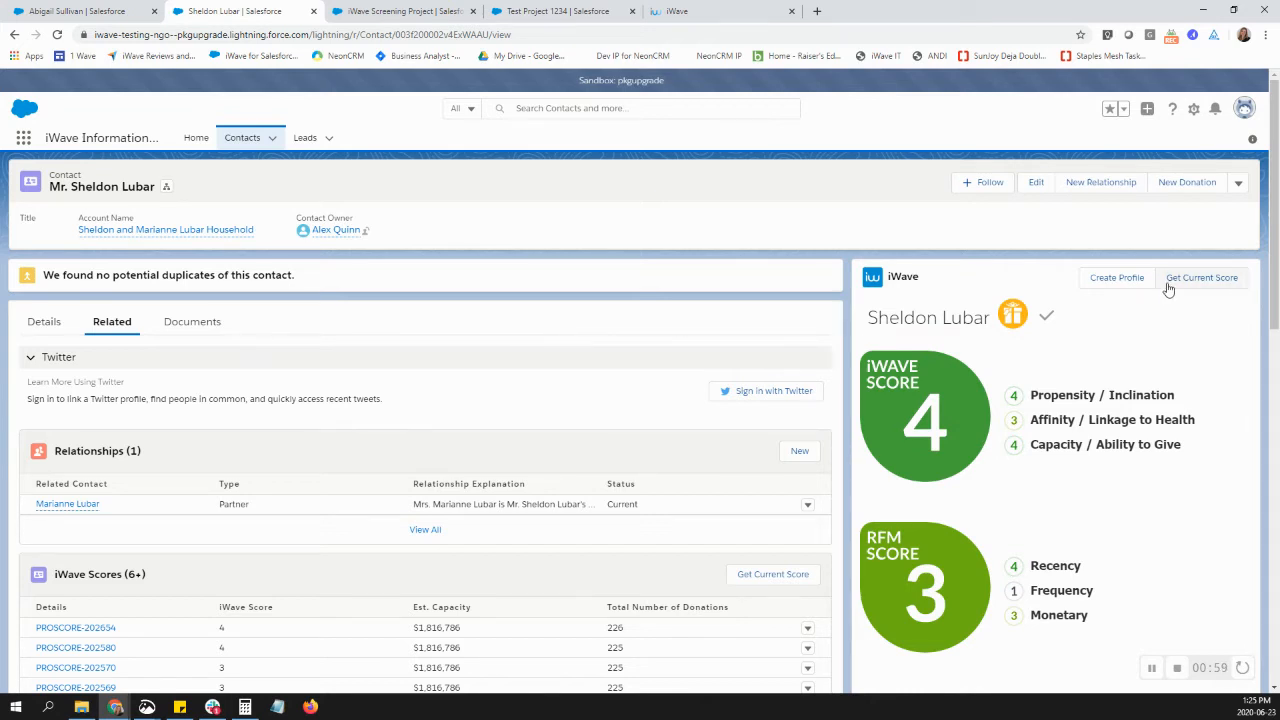
mouse_move(1017, 327)
Find the iWave Screening app by searching the available apps for "iwave" and open its project dashboard
click(25, 139)
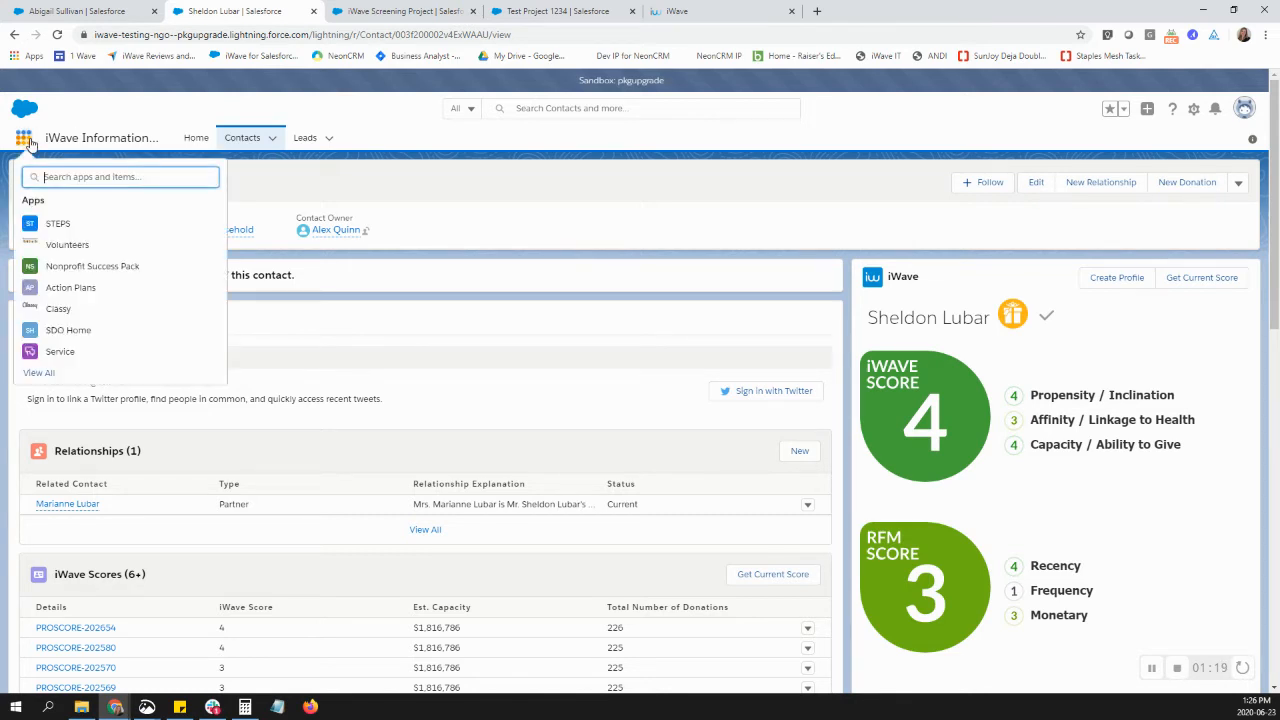
text(iwave)
click(88, 224)
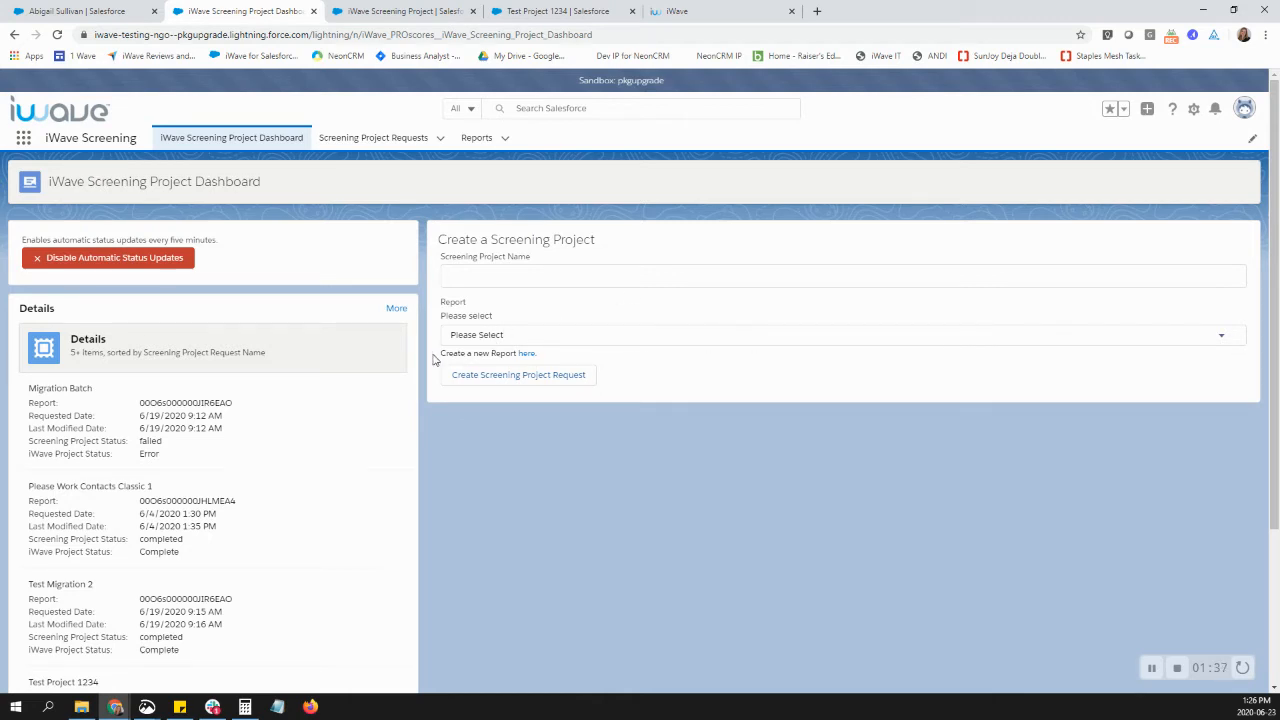
Go to the iWave Screening Project report folder and open the "iWave Screening - Contacts" report for editing
click(527, 355)
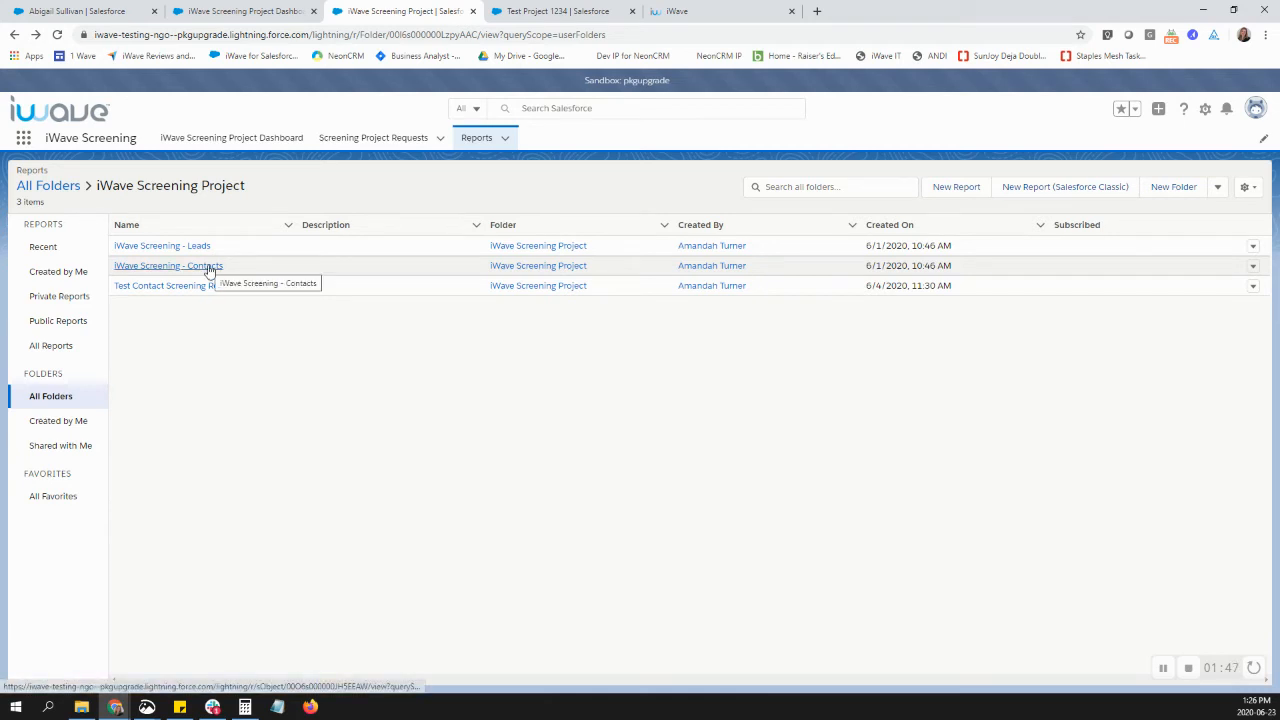
click(211, 268)
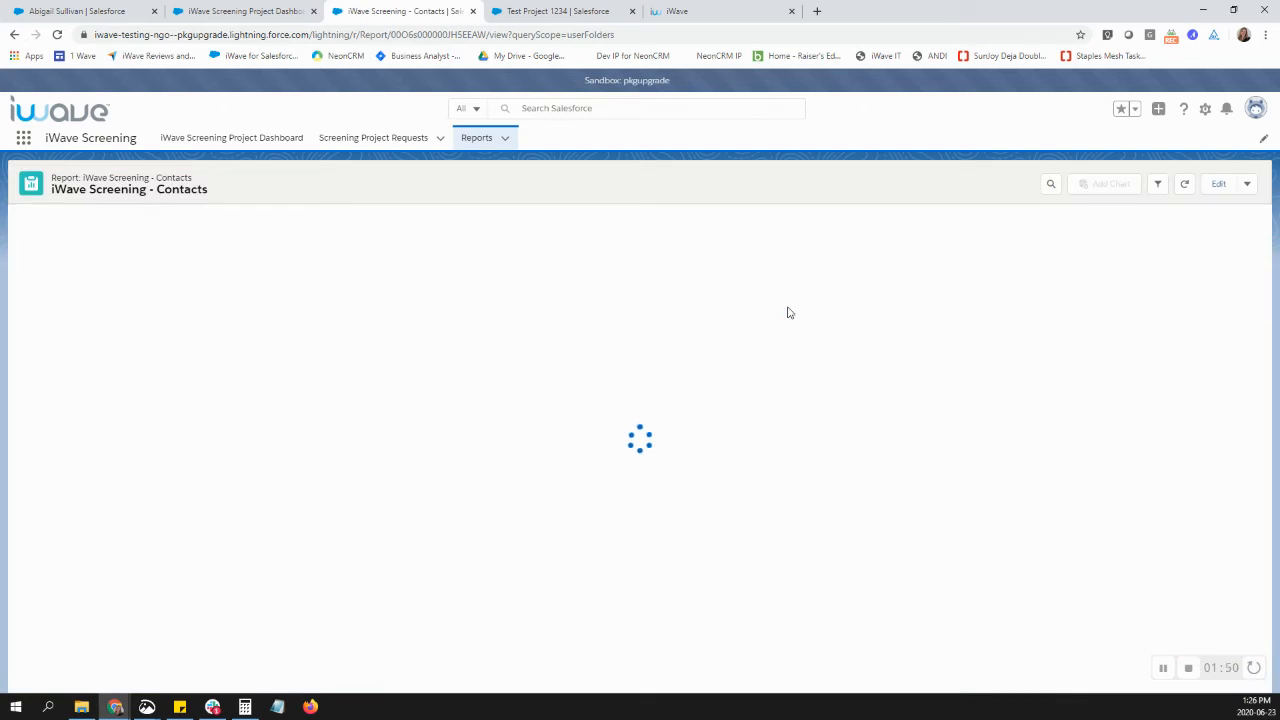
click(1212, 189)
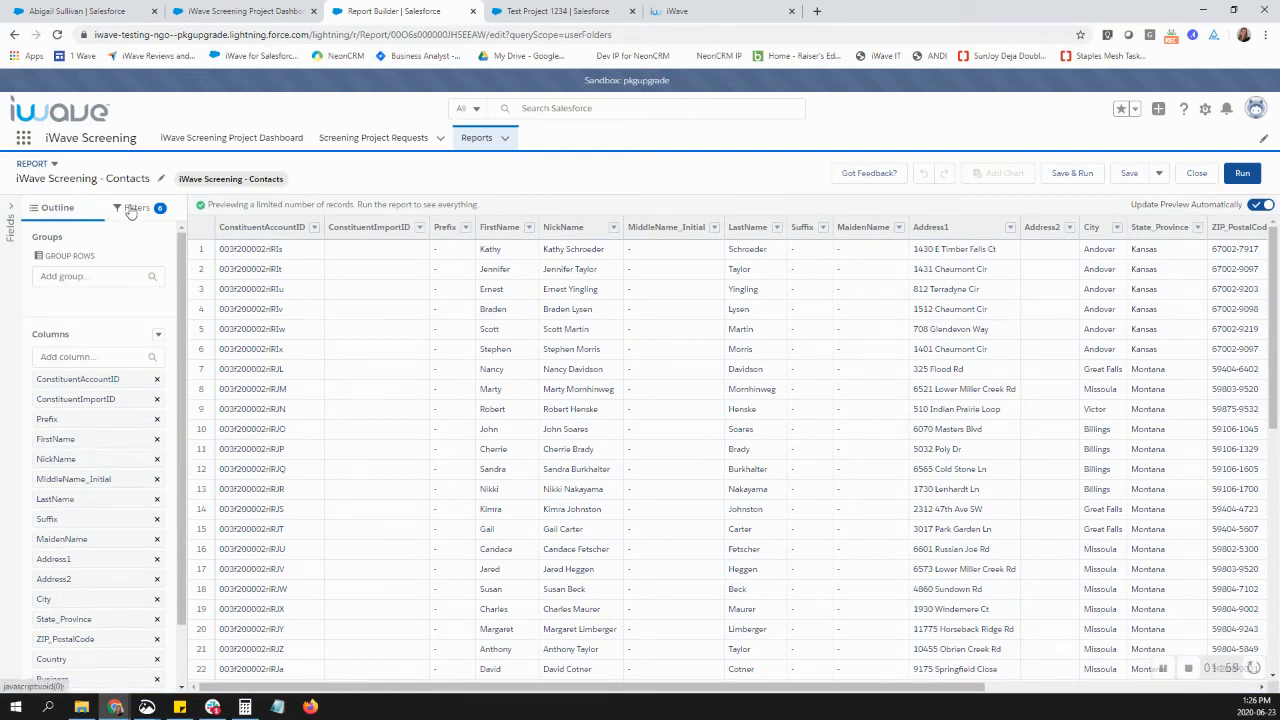
Examine the contacts report's filters and the fields available for filtering, and open the Save Report As dialog
click(130, 209)
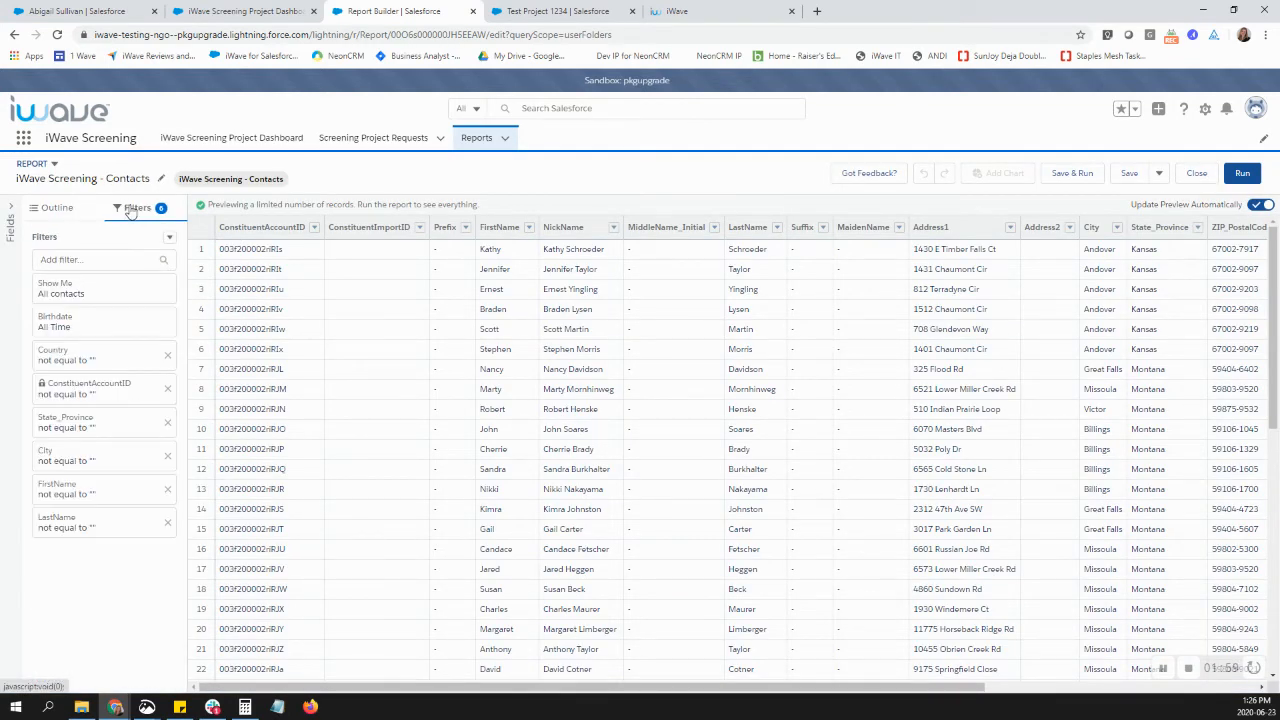
click(108, 259)
scroll(110, 385, down, 3)
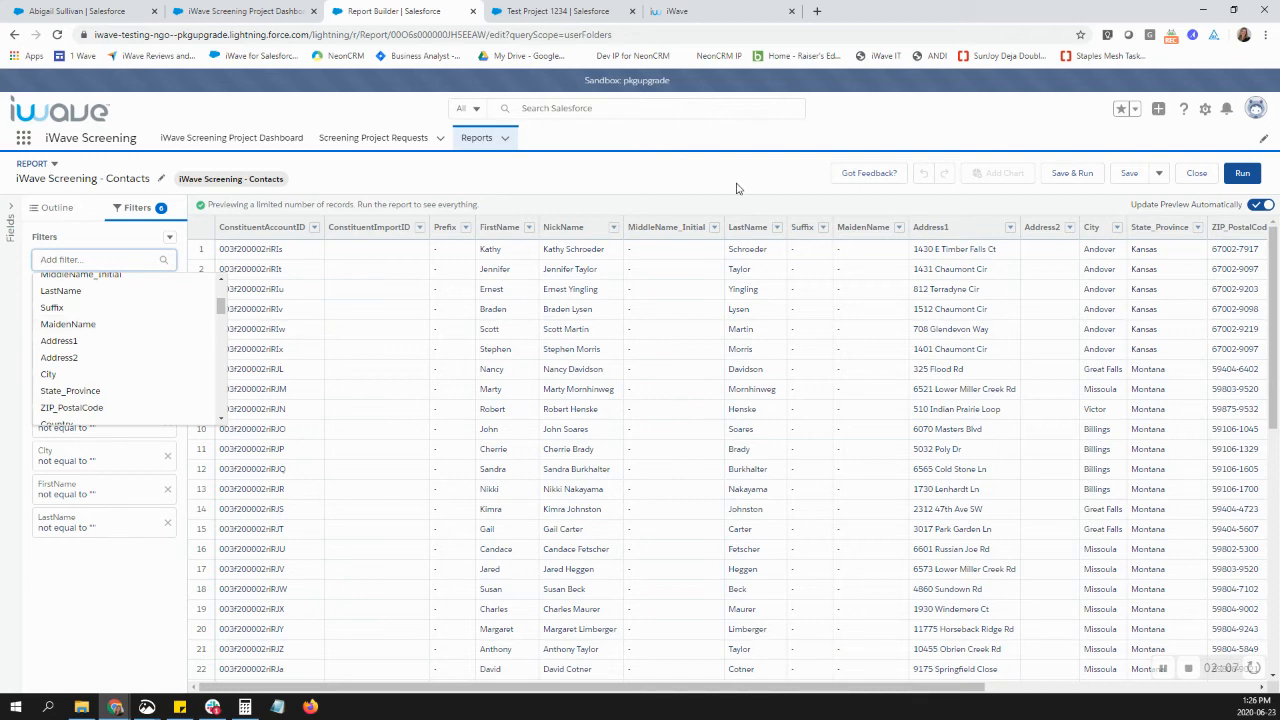
click(1157, 175)
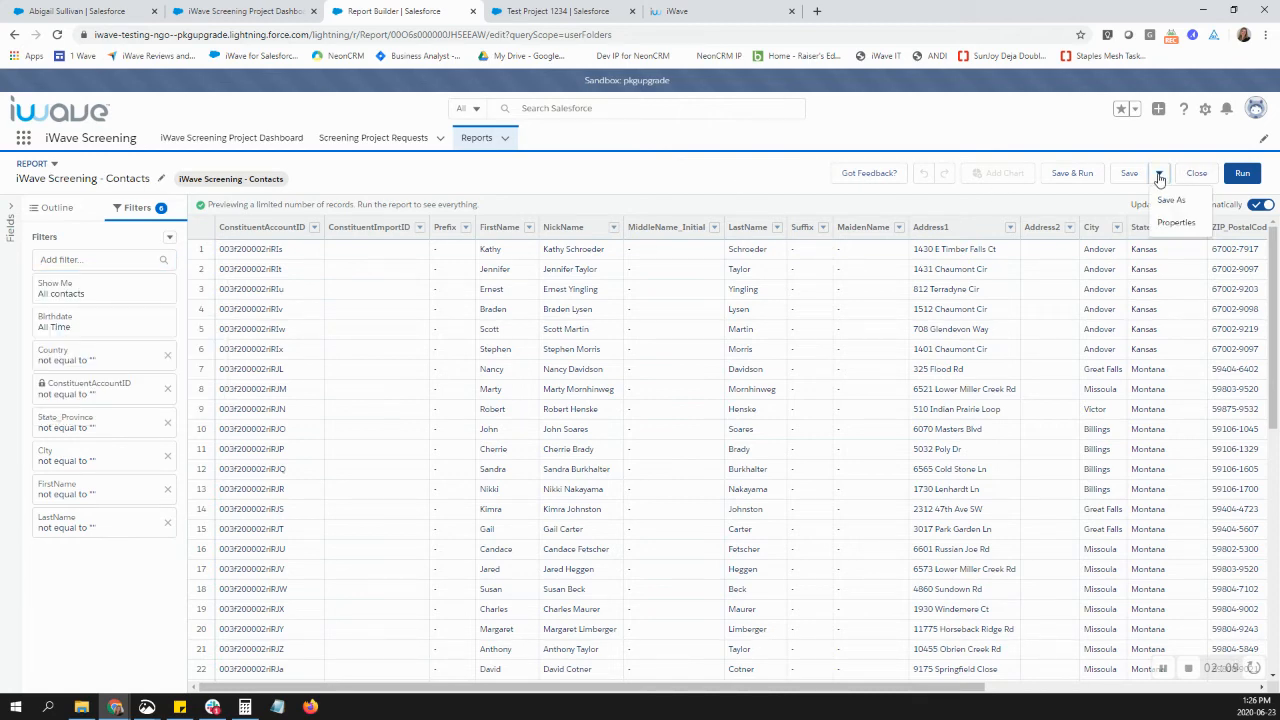
click(1171, 202)
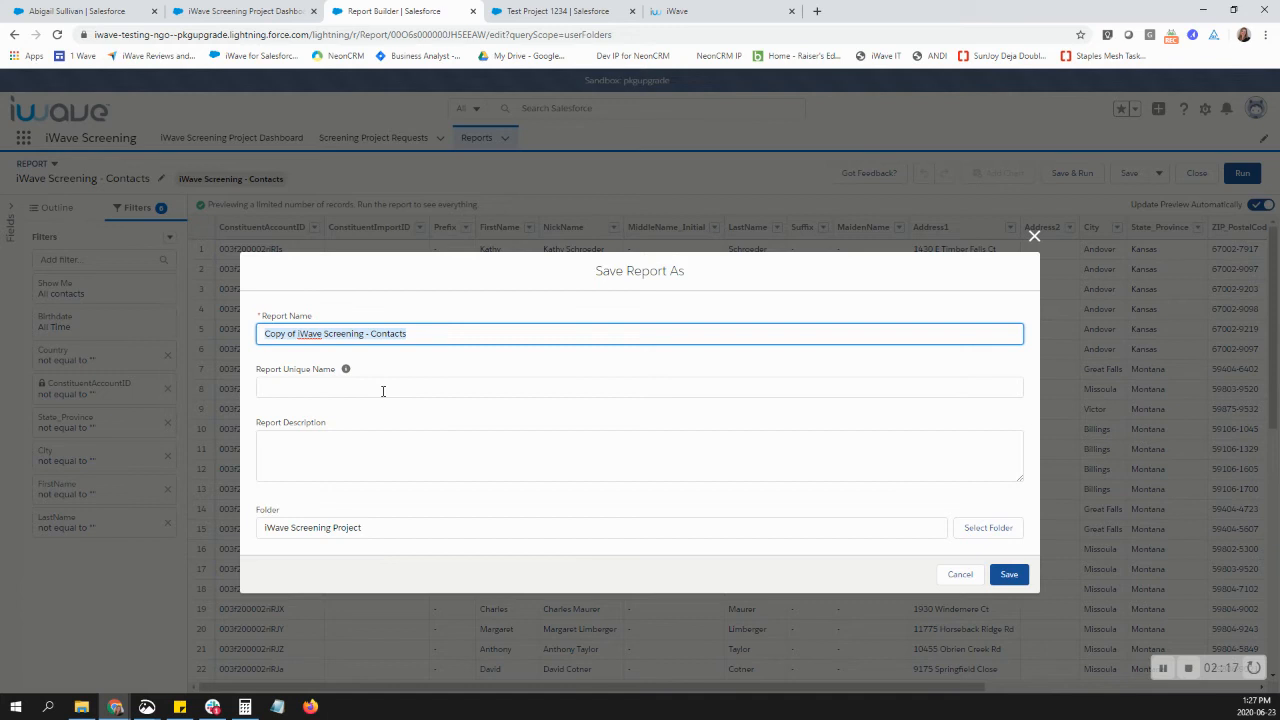
On the screening dashboard, create a screening project request named "Test Project 5678" using the Test Contact Screening Report
click(247, 8)
click(522, 270)
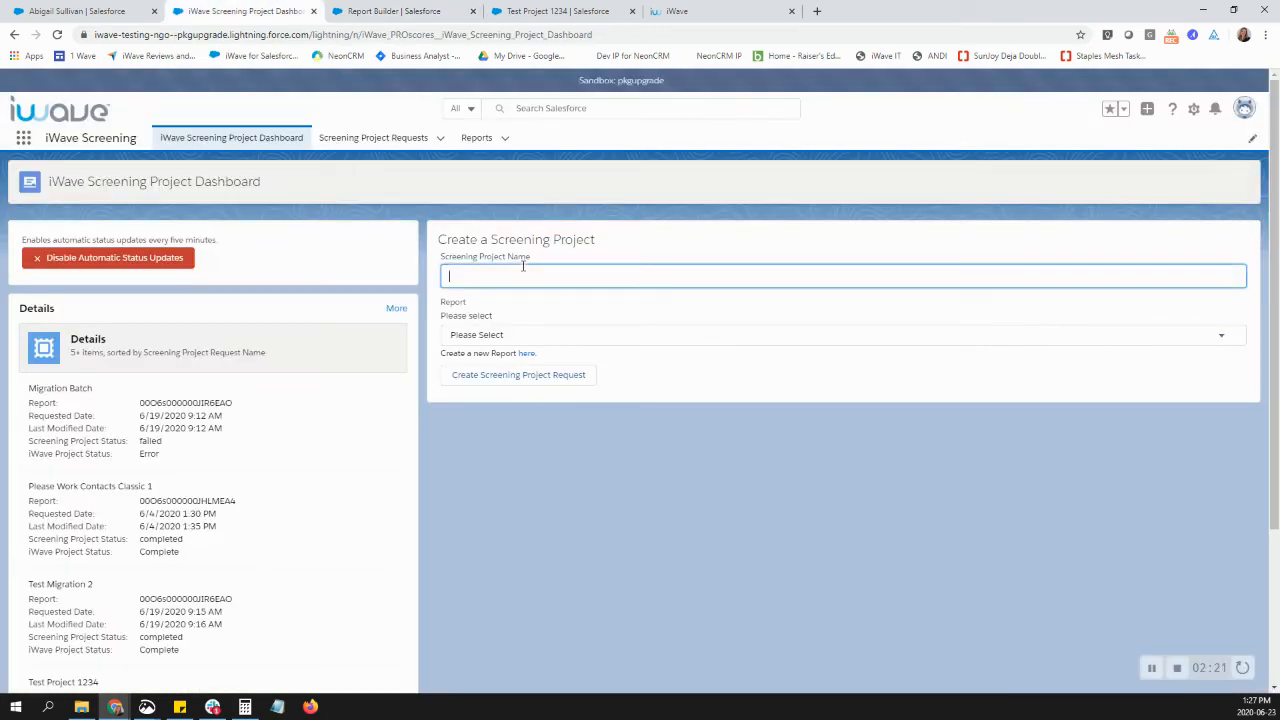
text(Test P)
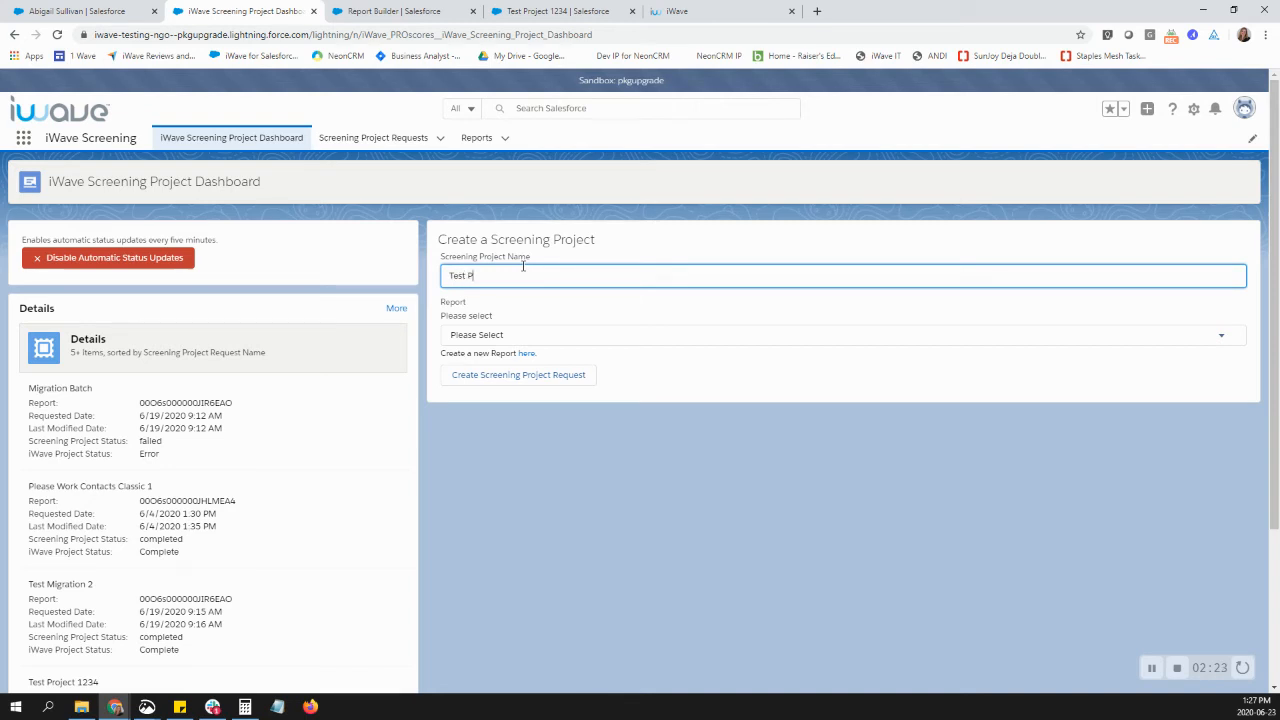
text(roject 5678)
click(511, 338)
click(488, 388)
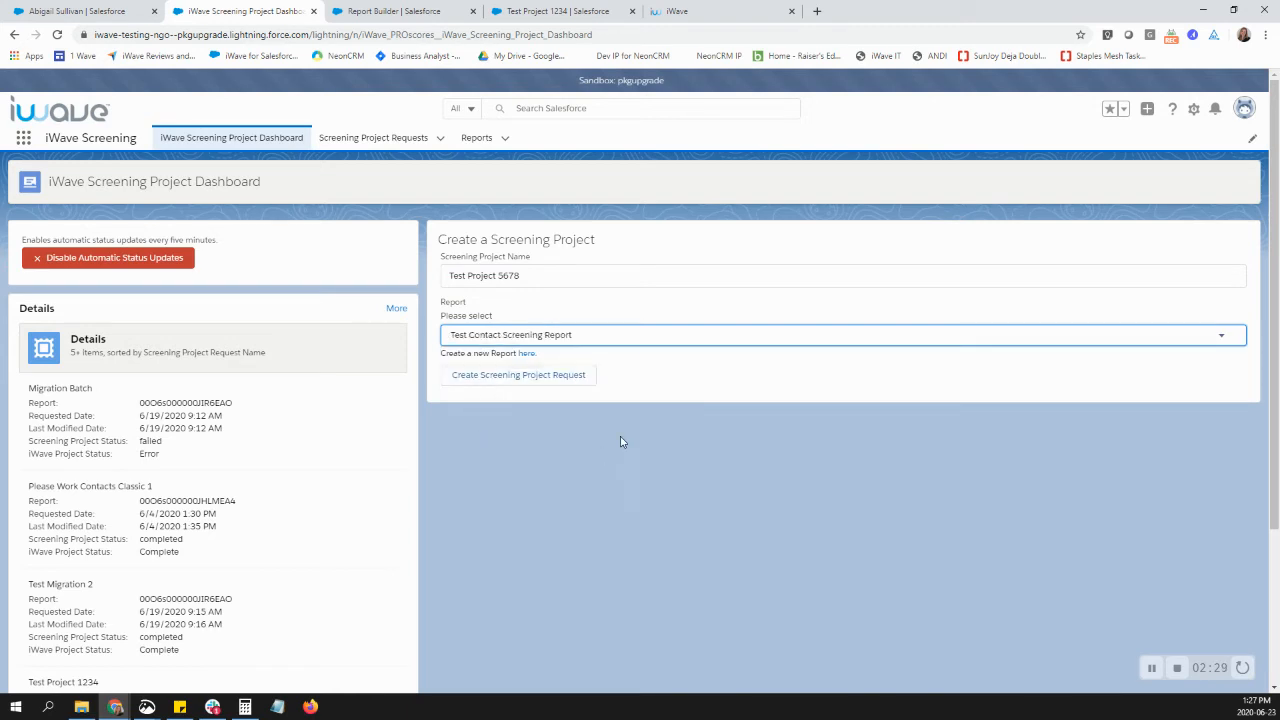
click(464, 380)
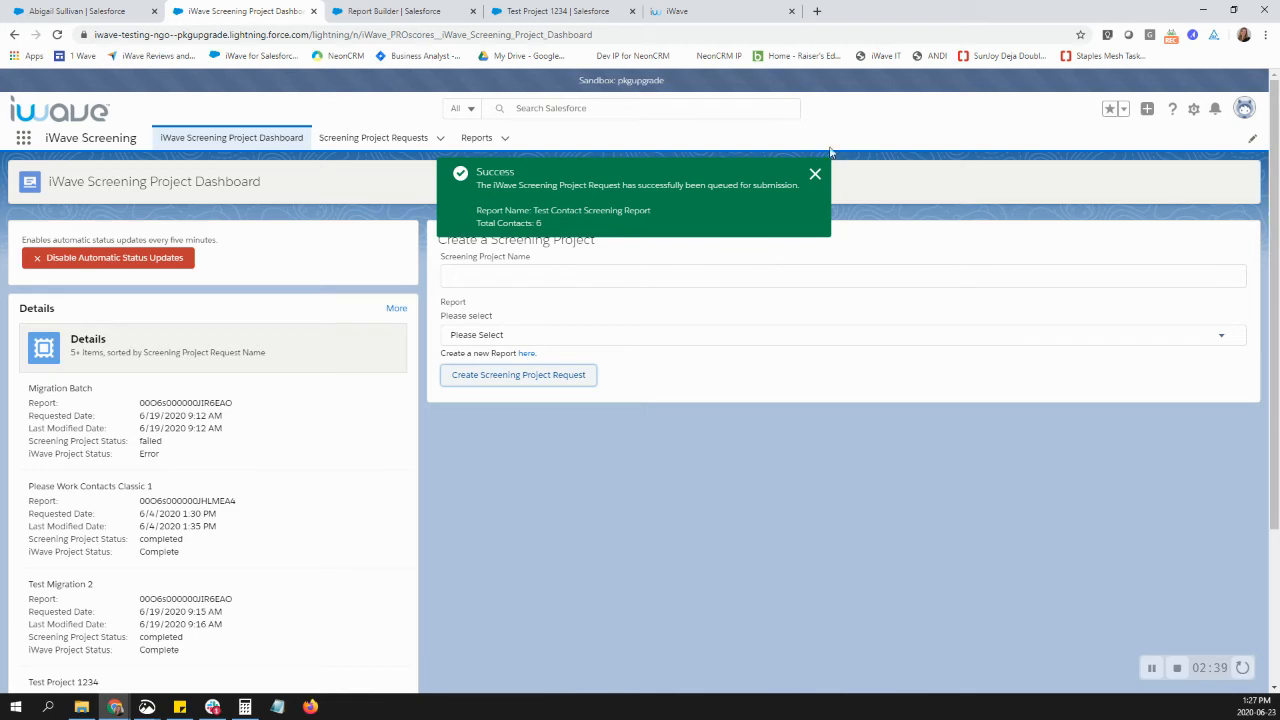
click(815, 174)
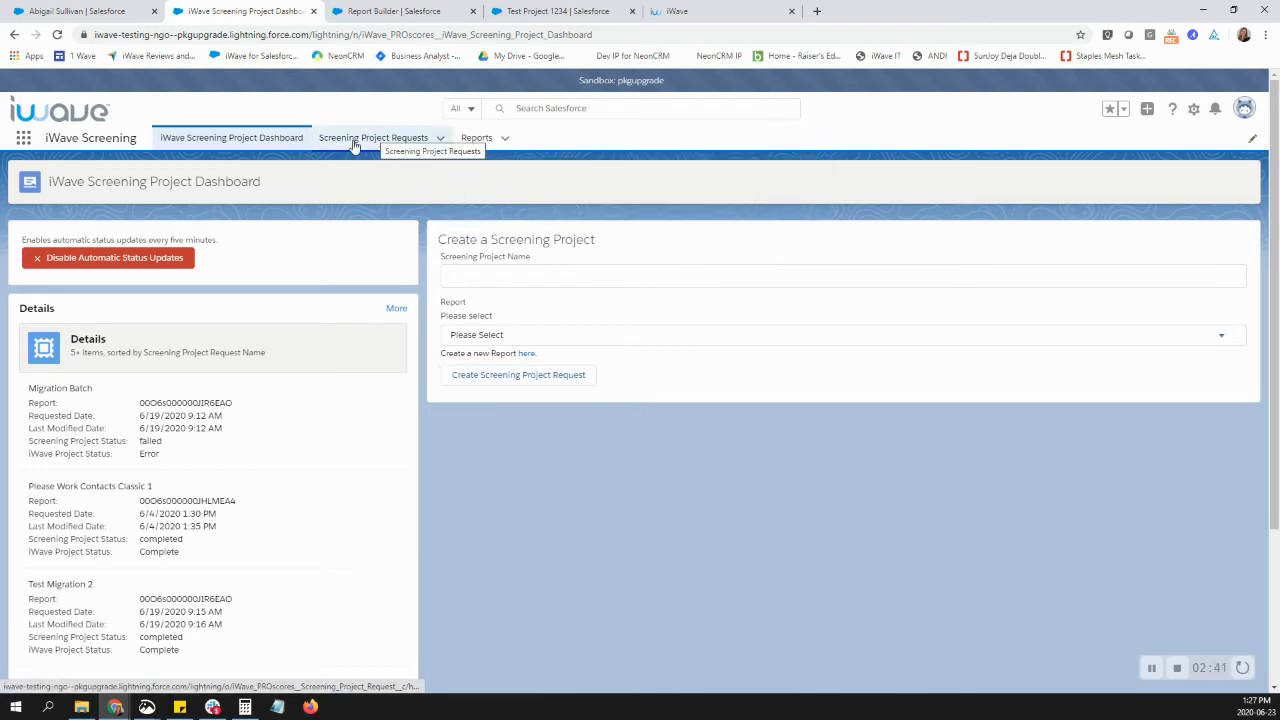
Open the Test Project 5678 record from the screening project requests to review its status and logs
click(354, 145)
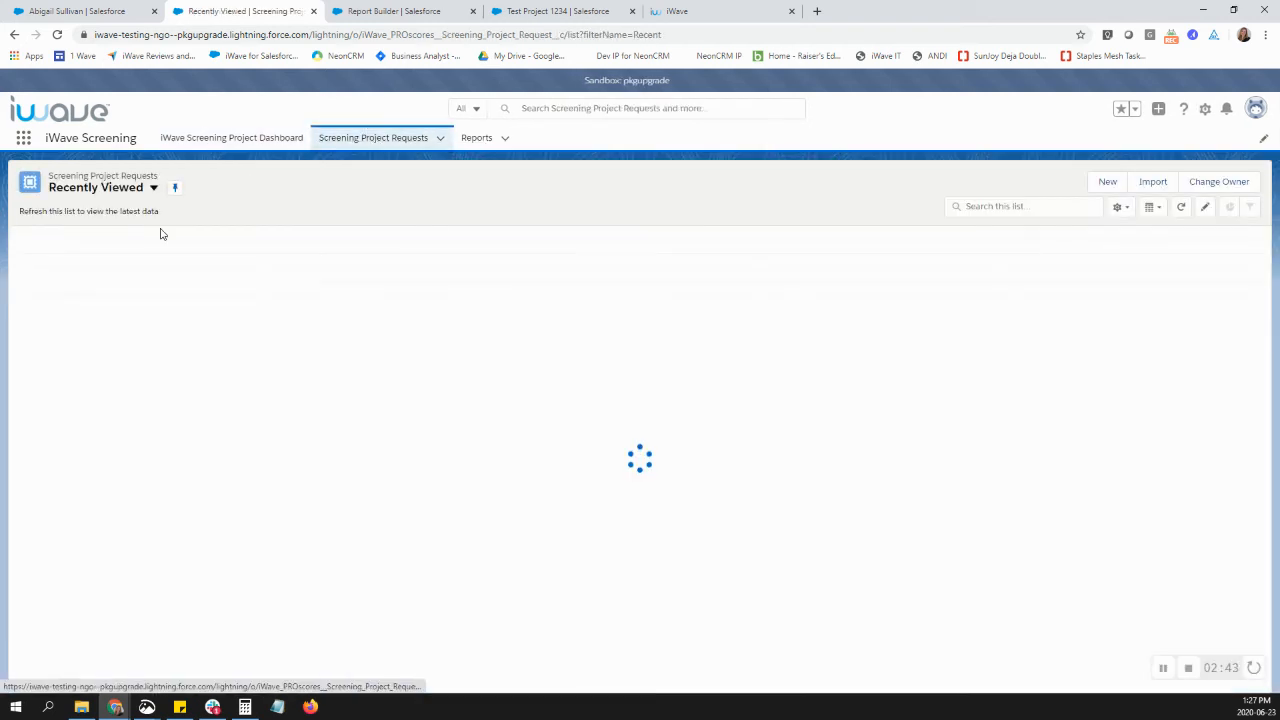
click(111, 261)
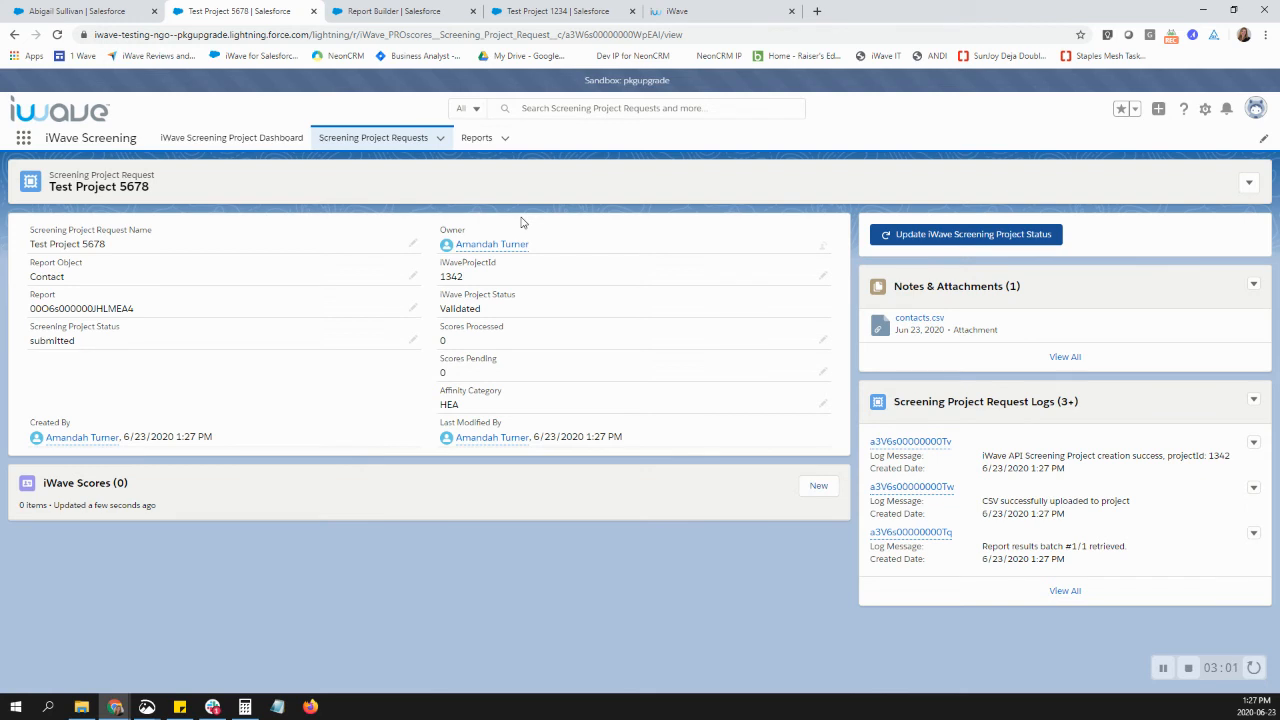
Switch to iWave, open the ready-to-process Test Project 5678, approve its settings and credit use, and submit it for processing
click(691, 8)
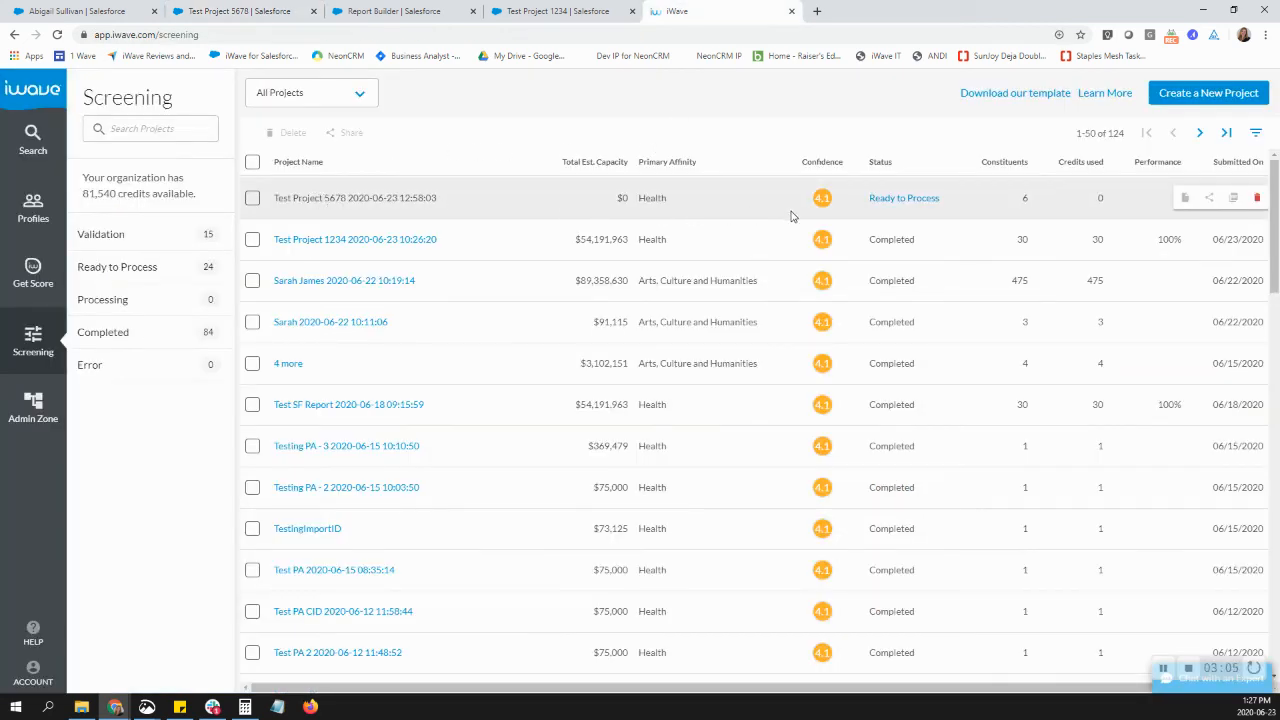
click(924, 205)
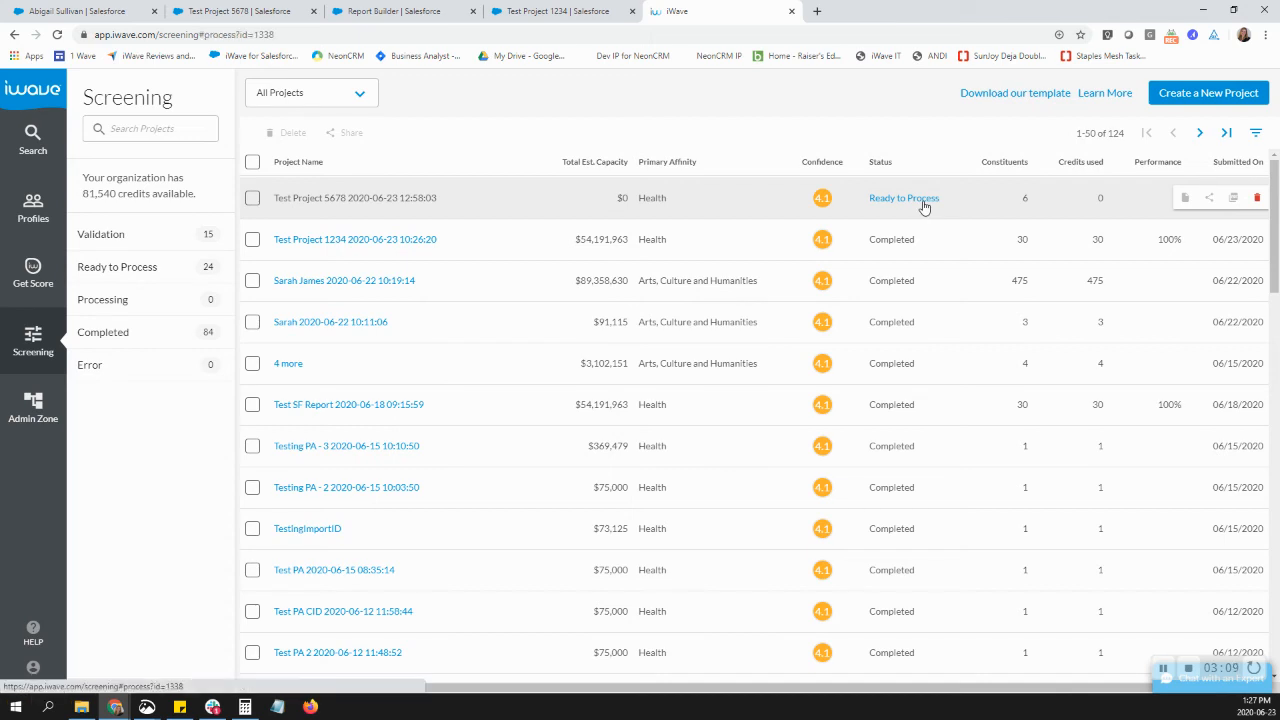
click(392, 523)
click(909, 632)
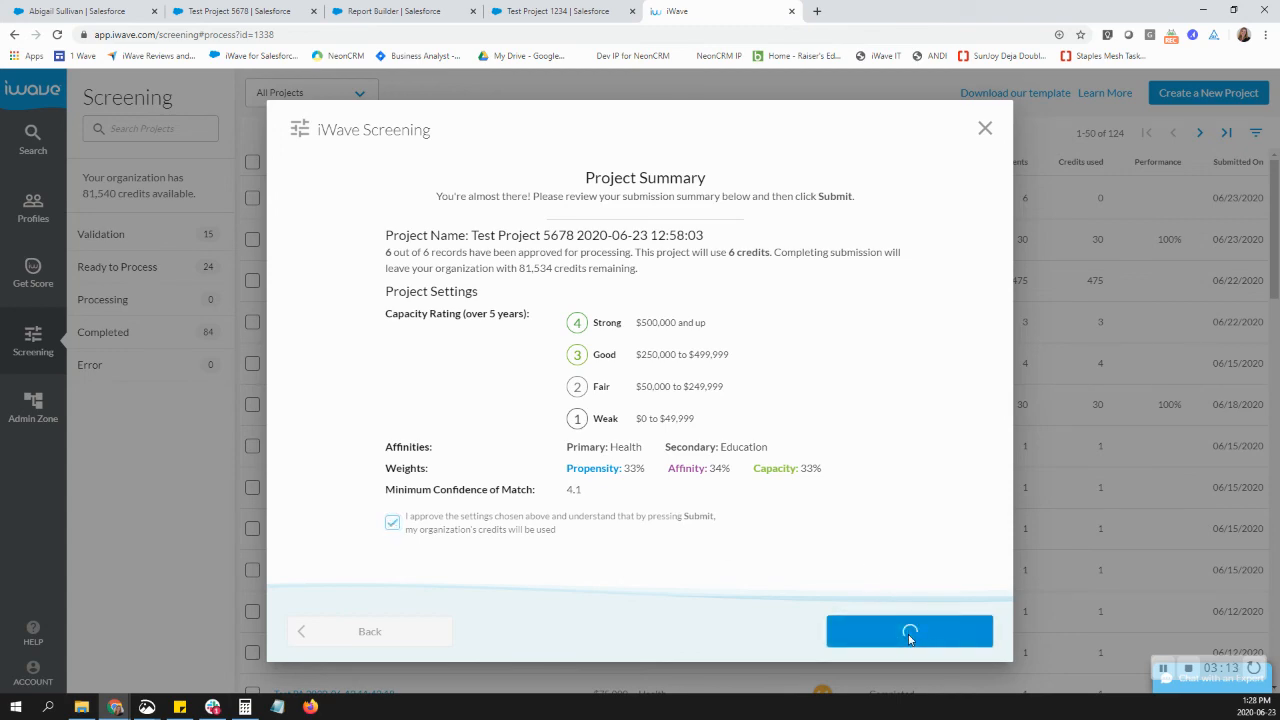
click(909, 632)
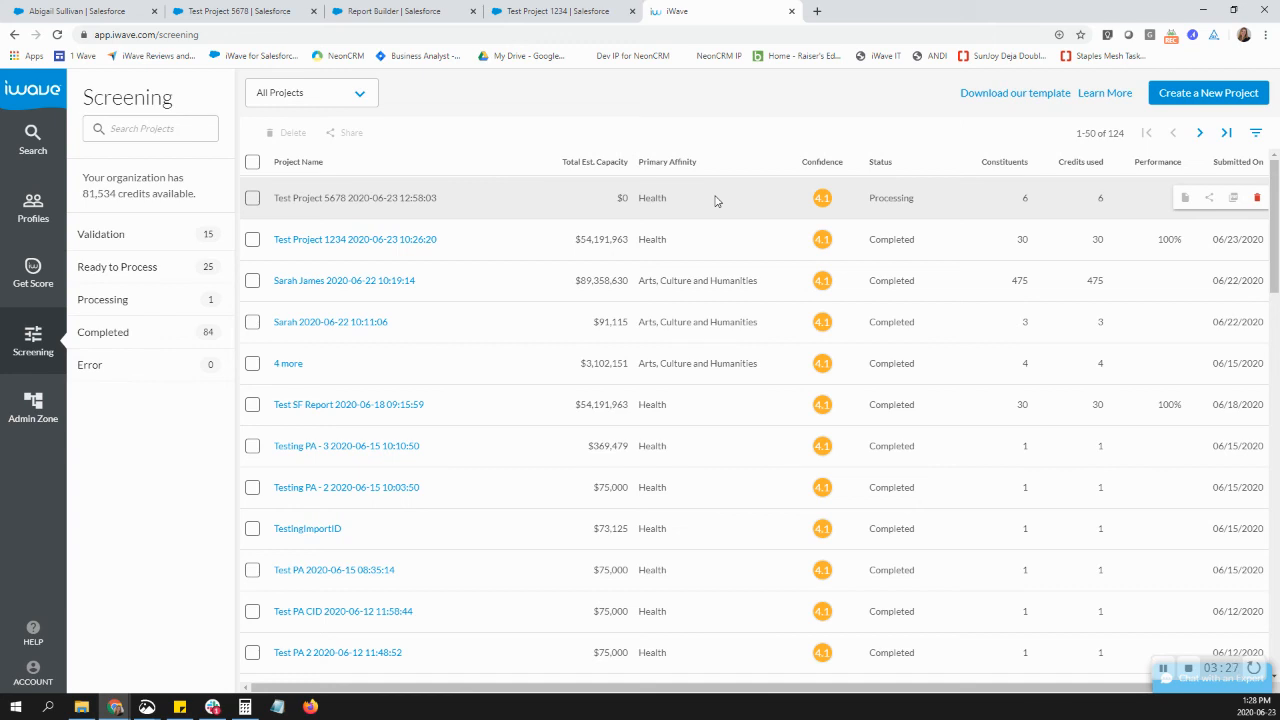
Switch back to Salesforce and view the completed Test Project 1234 screening request and its iWave scores
key(ctrl+shift+Tab)
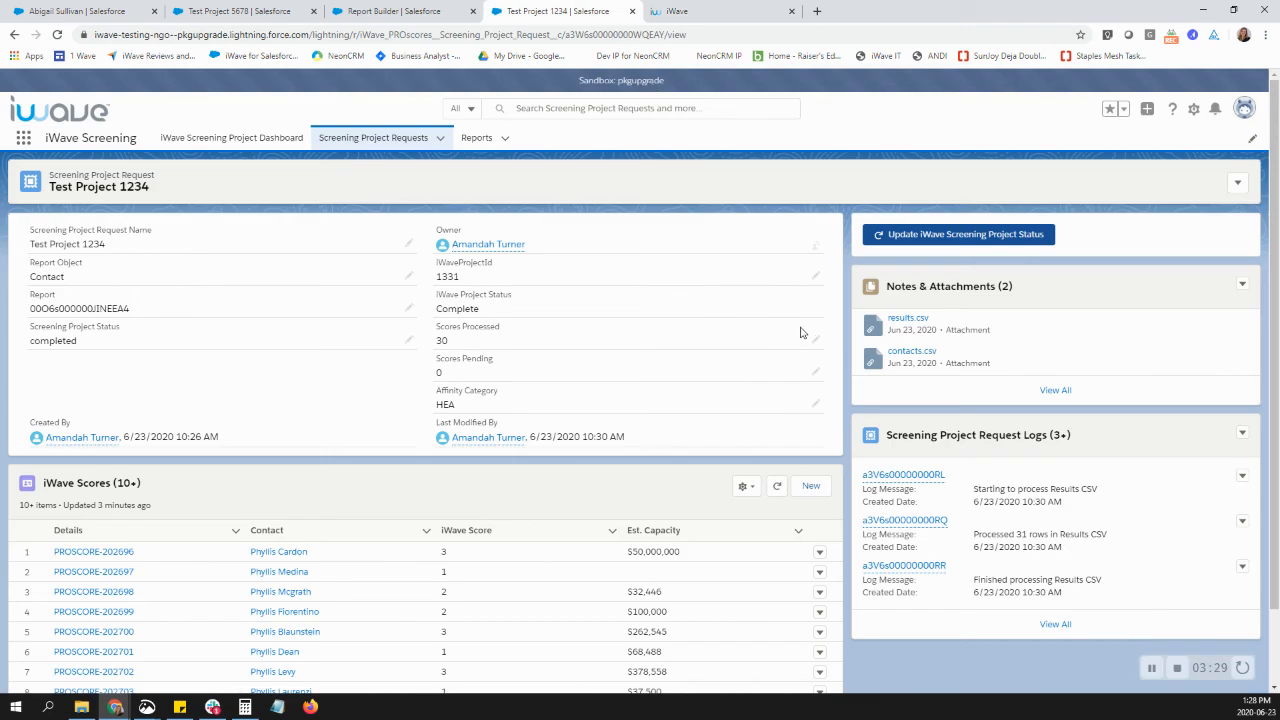